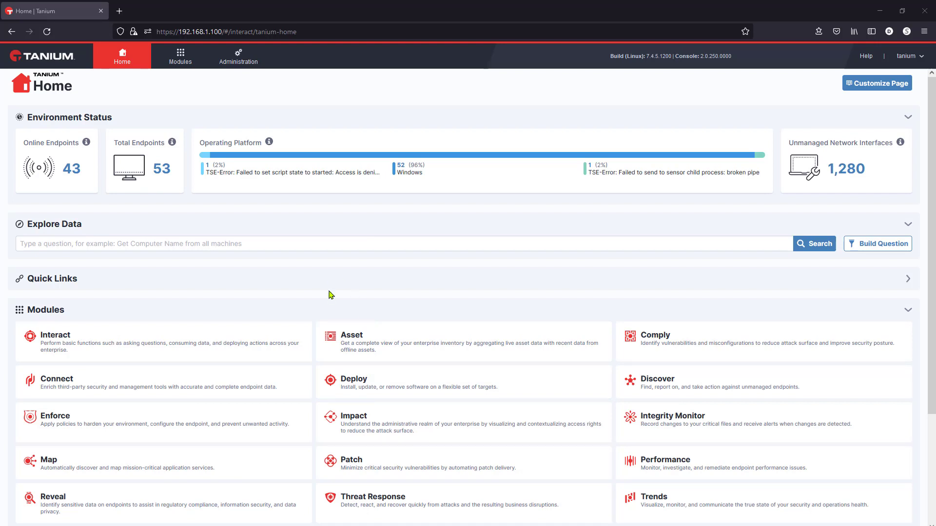
Step: Open the Asset module from the home page and examine its metrics, summary charts and reports list
scroll(328, 294, "down", 3)
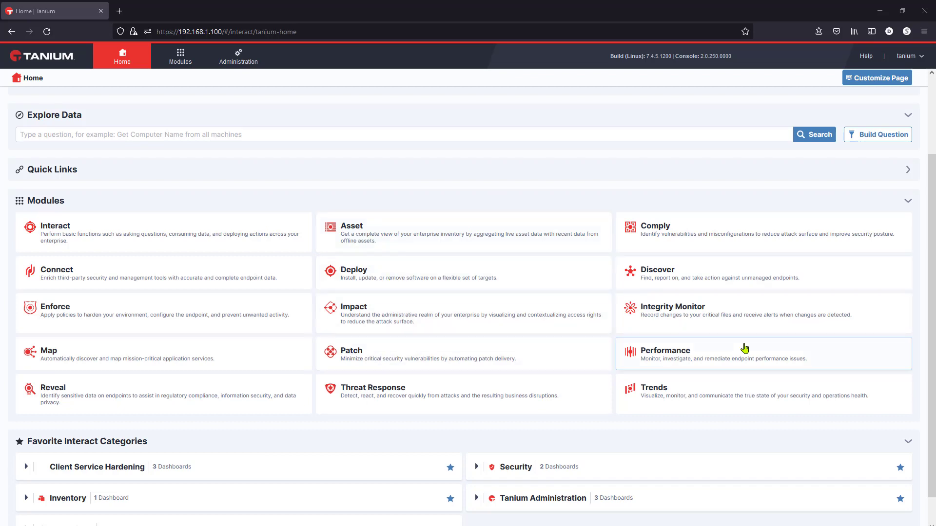
scroll(744, 349, "up", 3)
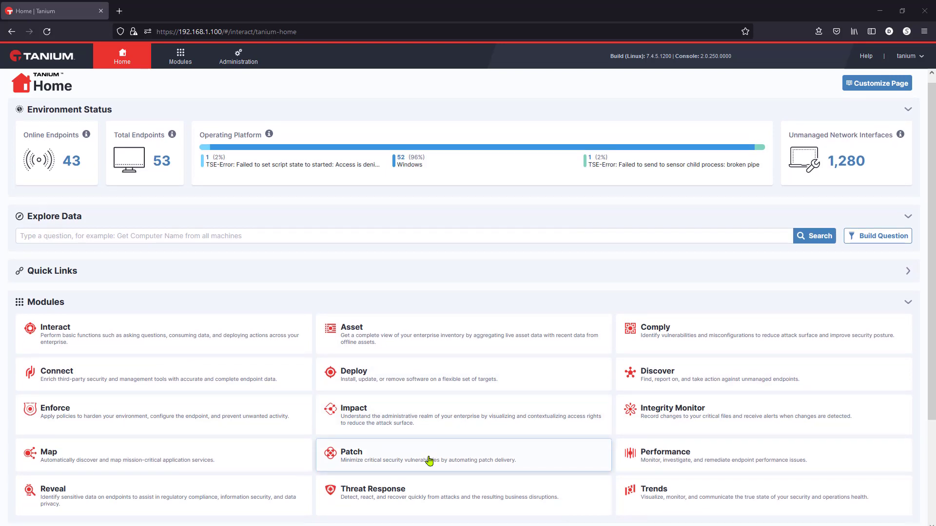
left_click(378, 340)
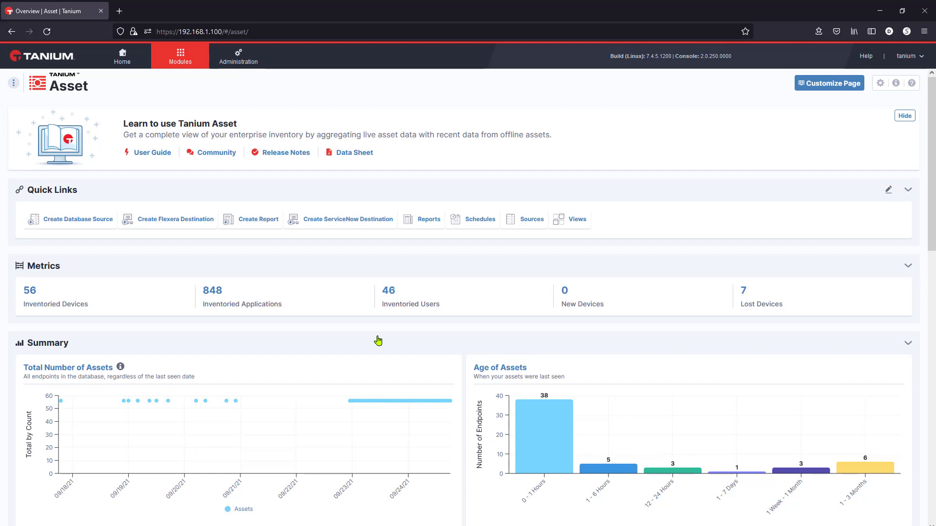
scroll(378, 340, "down", 3)
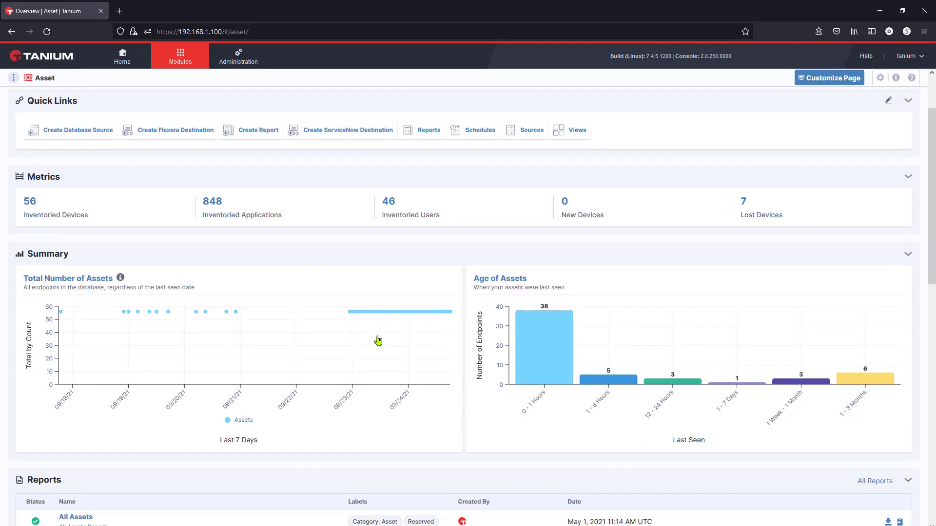
scroll(377, 341, "down", 1)
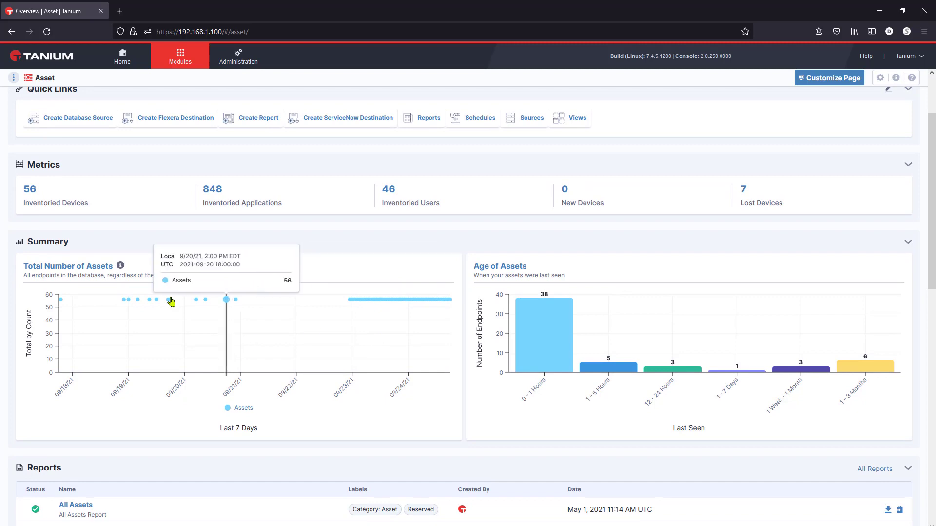
scroll(542, 412, "down", 5)
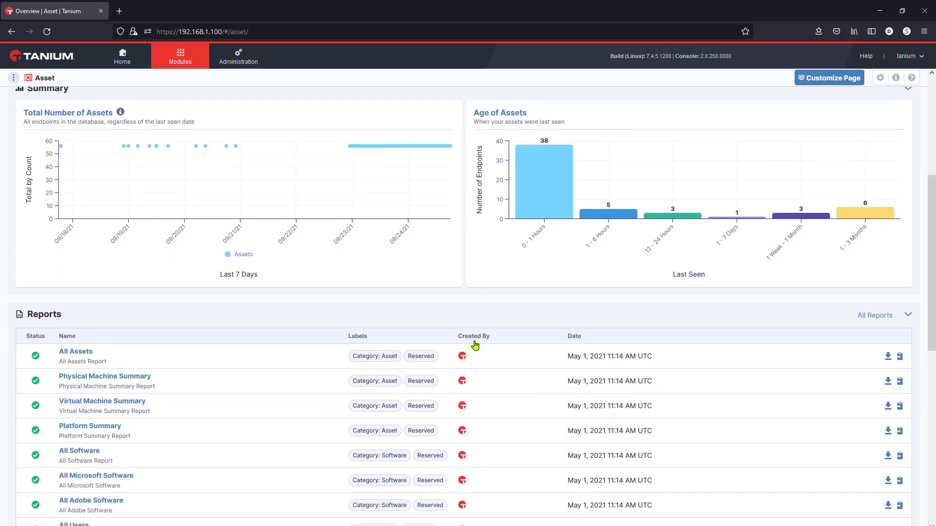
scroll(459, 387, "down", 2)
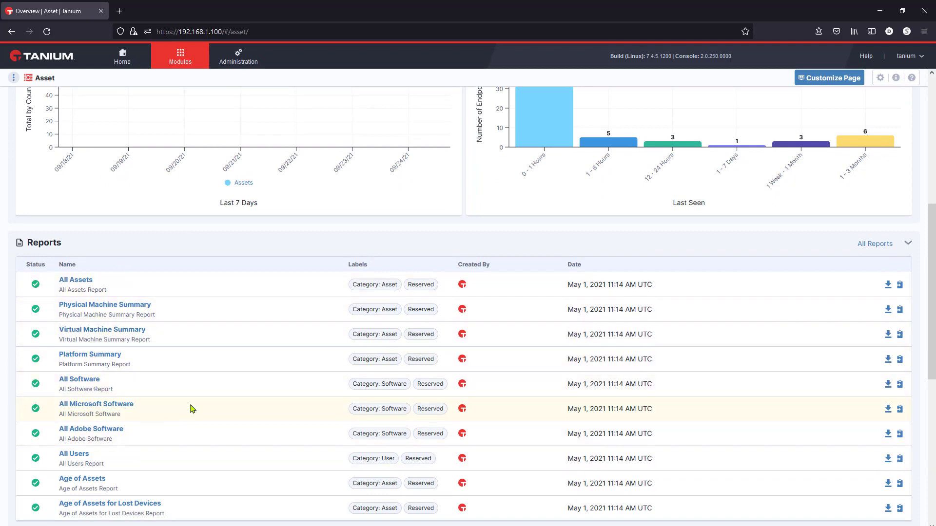
Step: View the Physical Machine Summary report, then the Platform Summary report from the full Asset reports list
left_click(109, 306)
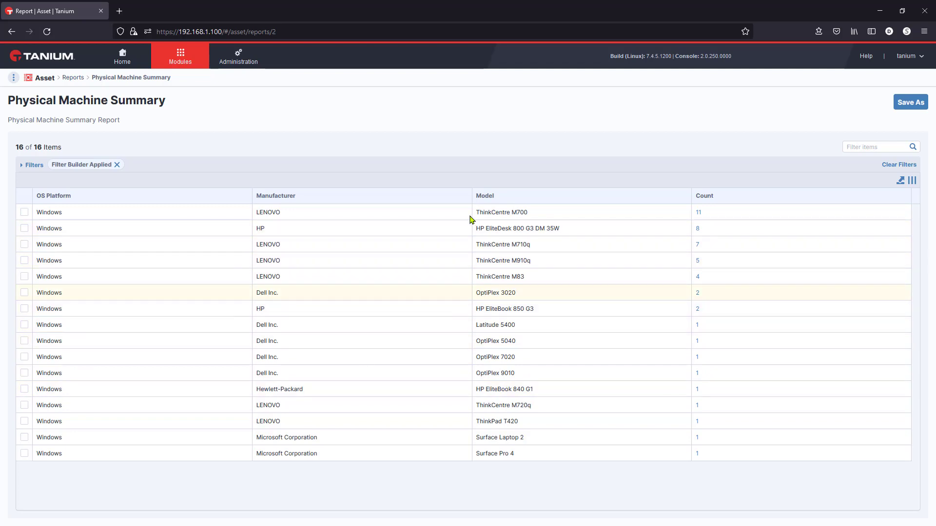
left_click(74, 78)
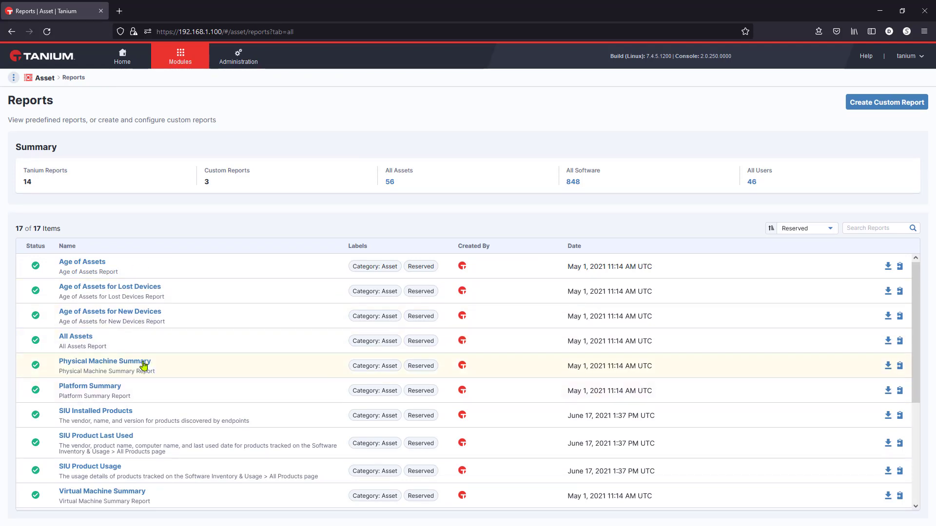
left_click(96, 386)
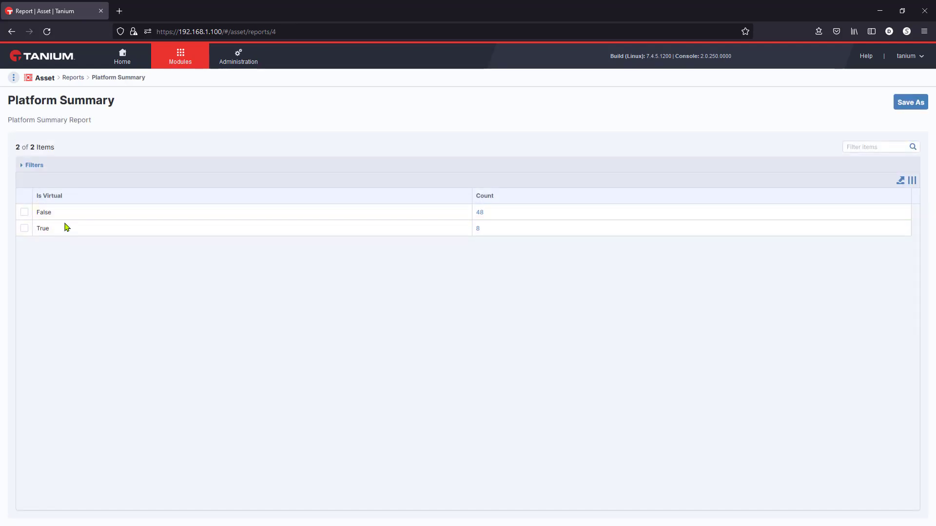
Step: Return to the reports list, view the All Assets report, and go back to the Asset overview
left_click(67, 79)
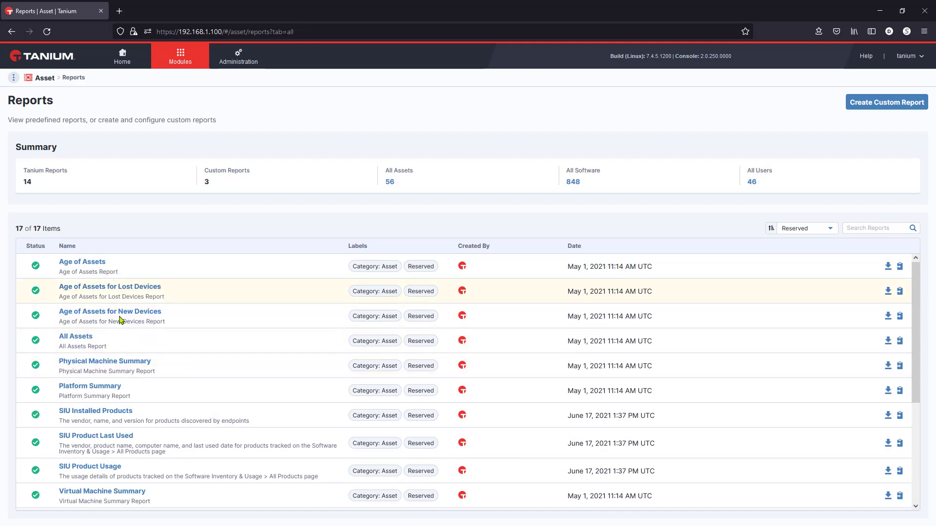
left_click(81, 339)
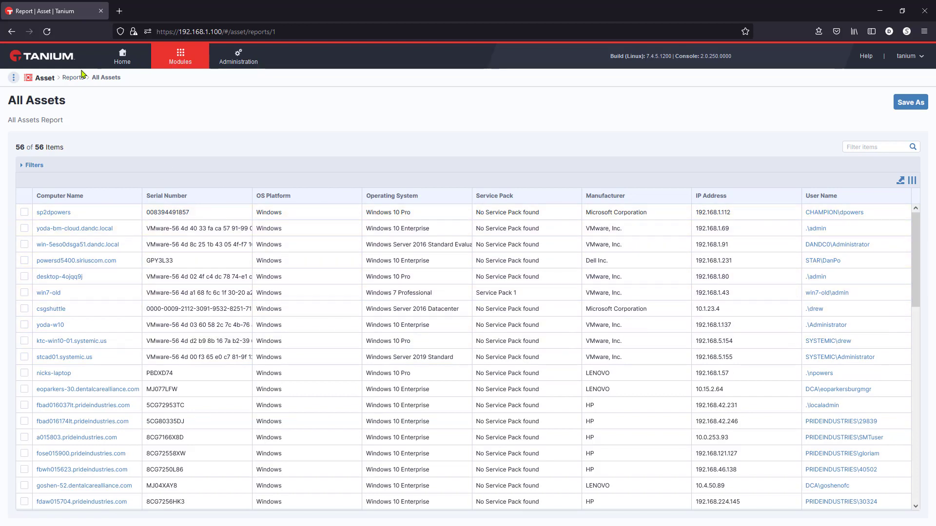
left_click(40, 79)
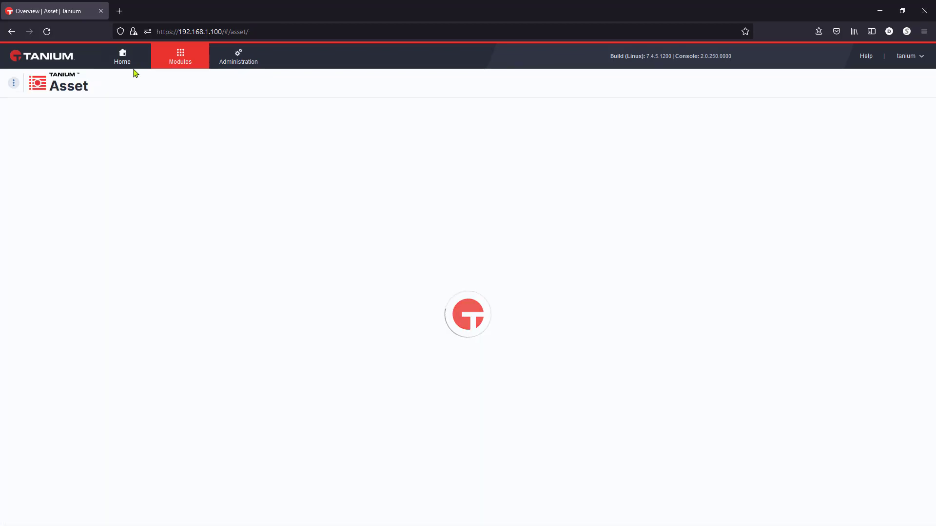
Step: From the home page, search for "operating build" and run the query Get Operating System Full Build Number from all machines
left_click(125, 62)
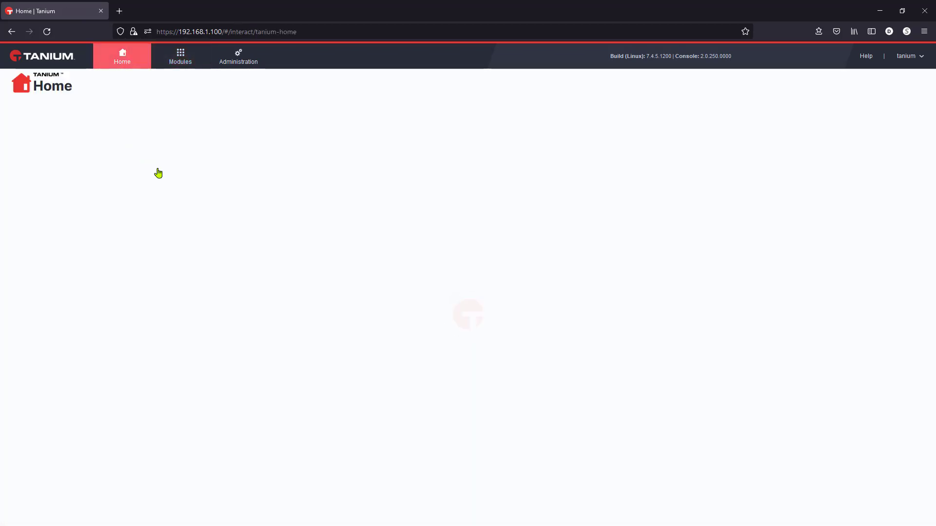
left_click(193, 247)
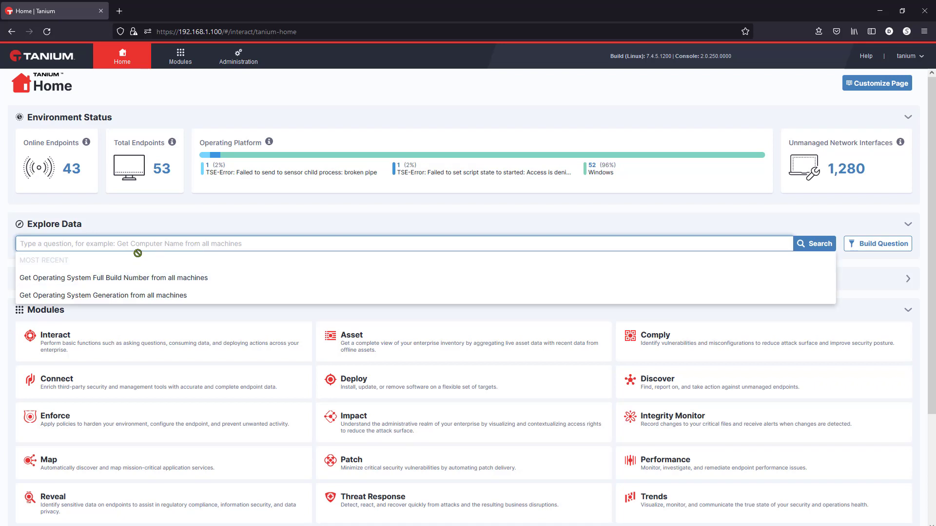
type("operating")
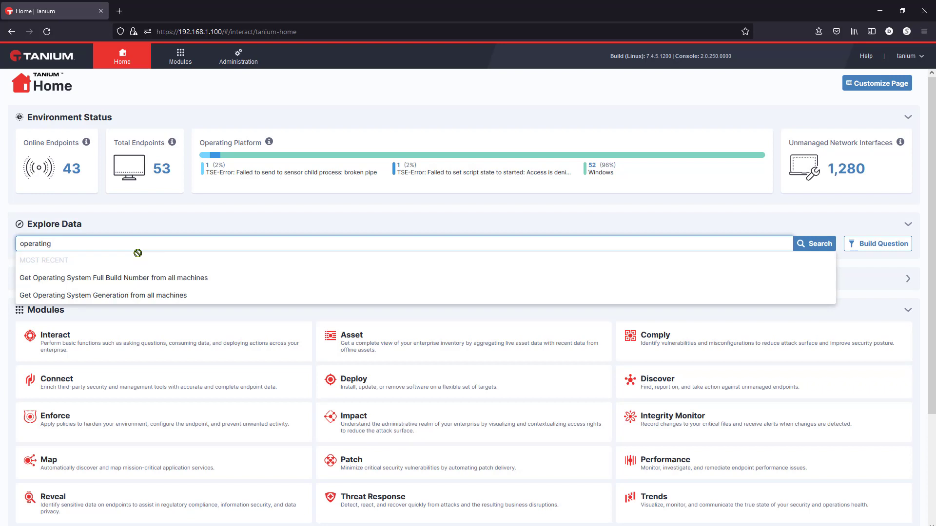
type(" build")
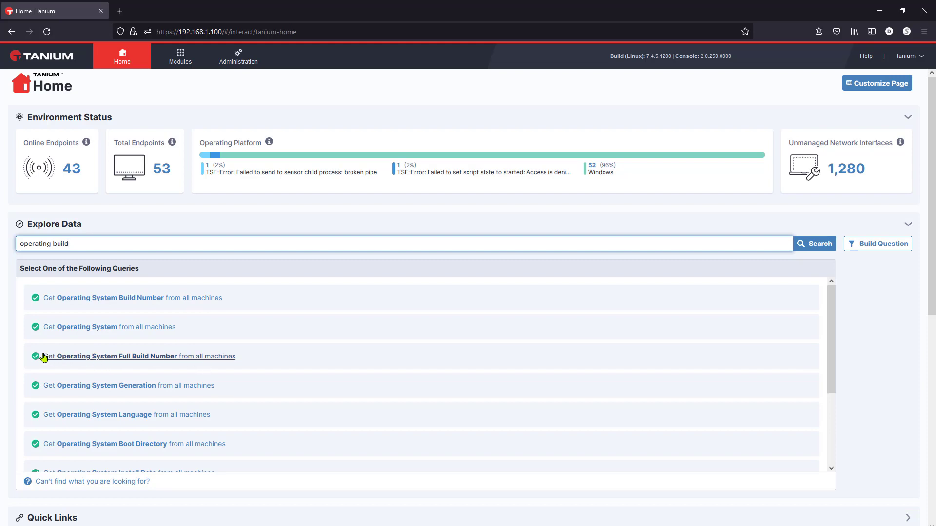
left_click(137, 358)
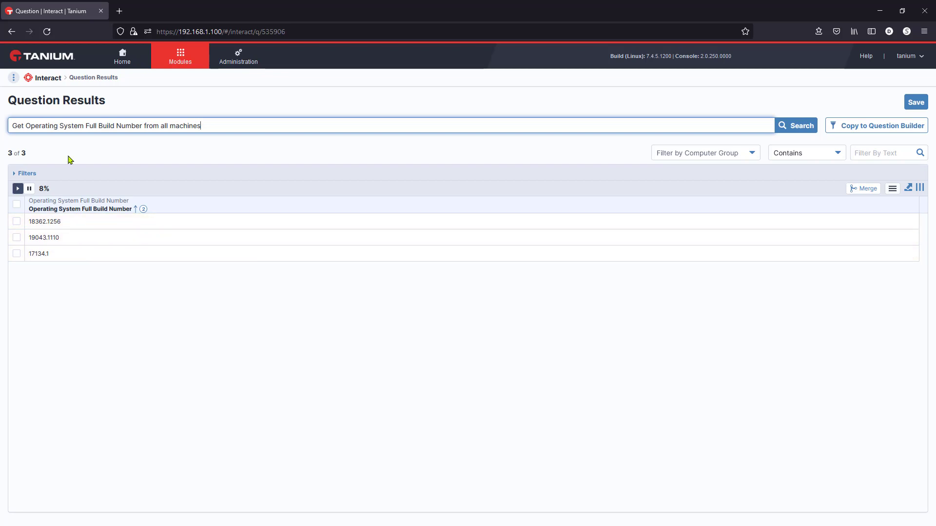
Step: Replace the question with "TPM" and run the query Get Enforce - TPM Status from all machines
left_click_drag(219, 126, 1, 138)
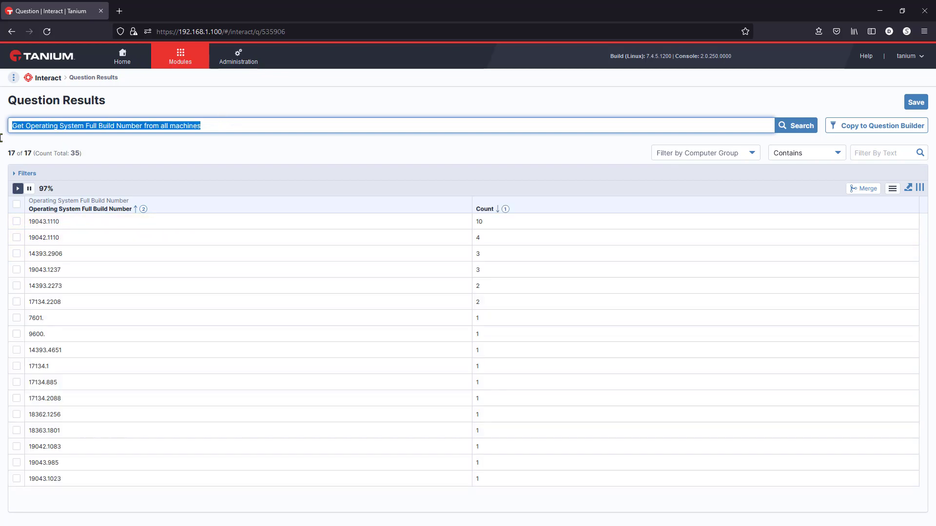
type("TPM")
key("Return")
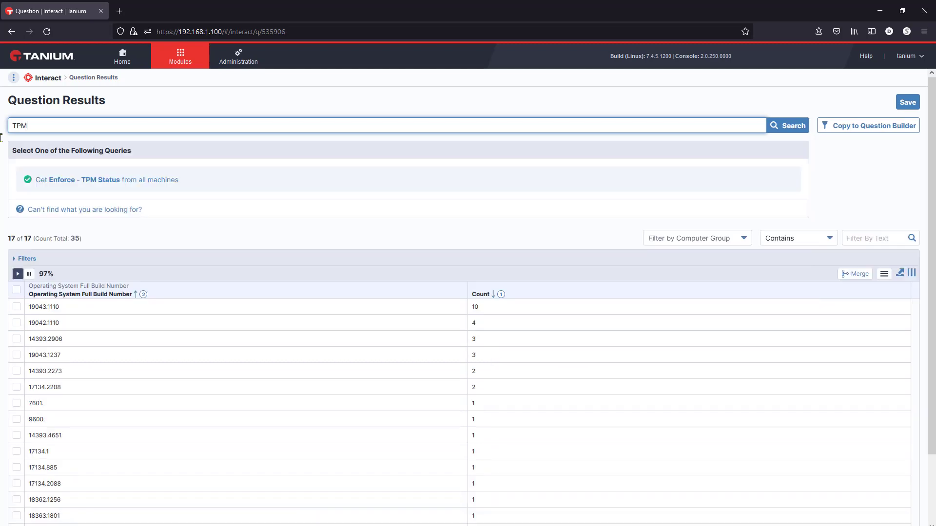
left_click(80, 180)
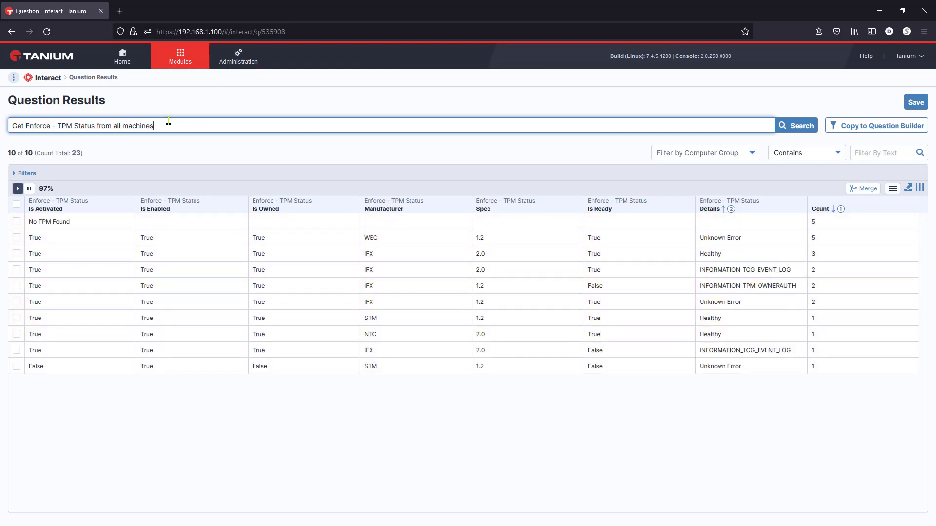
Step: Replace the question with "bios" and run the query Get BIOS Release Date from all machines
key("ctrl+a")
type("bios")
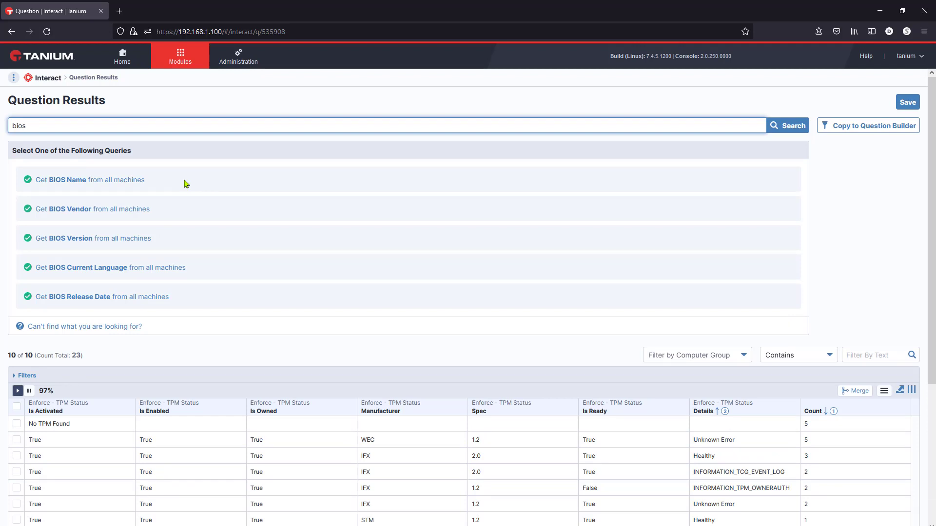
left_click(77, 298)
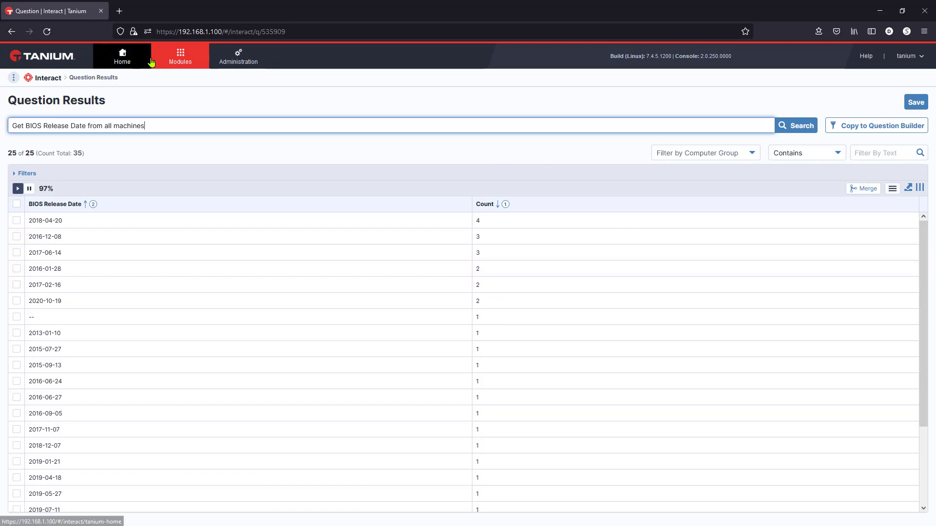
Step: In the Interact module, filter the saved questions by "W10", open "W10 - Windows assetment" and review its results
left_click(180, 56)
left_click(180, 86)
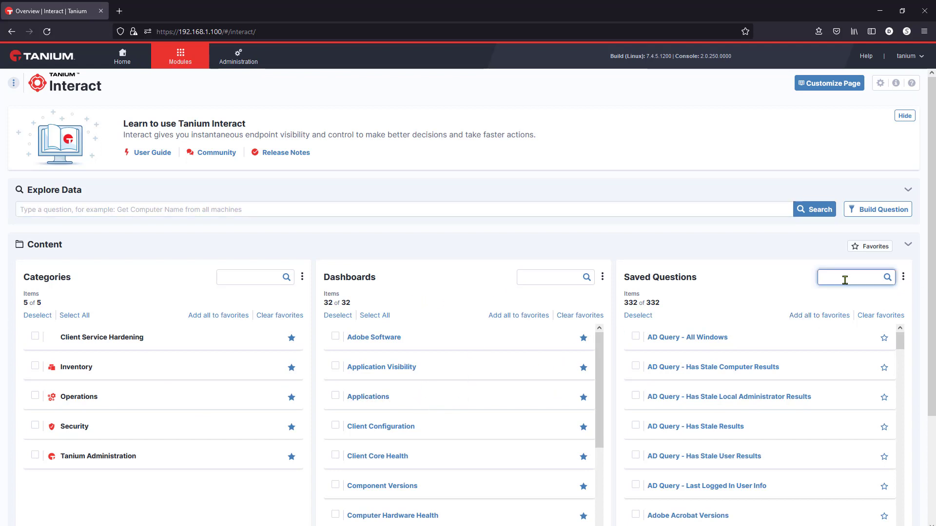
type("W10")
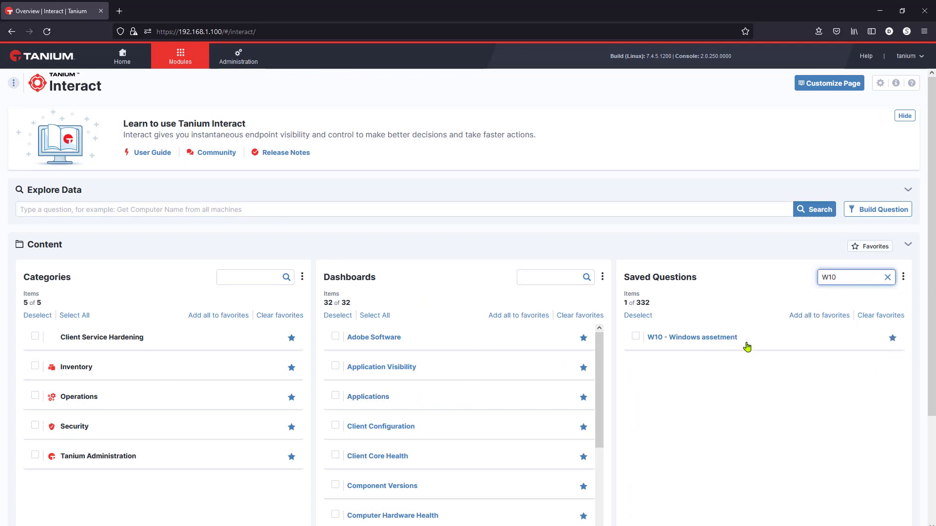
left_click(688, 338)
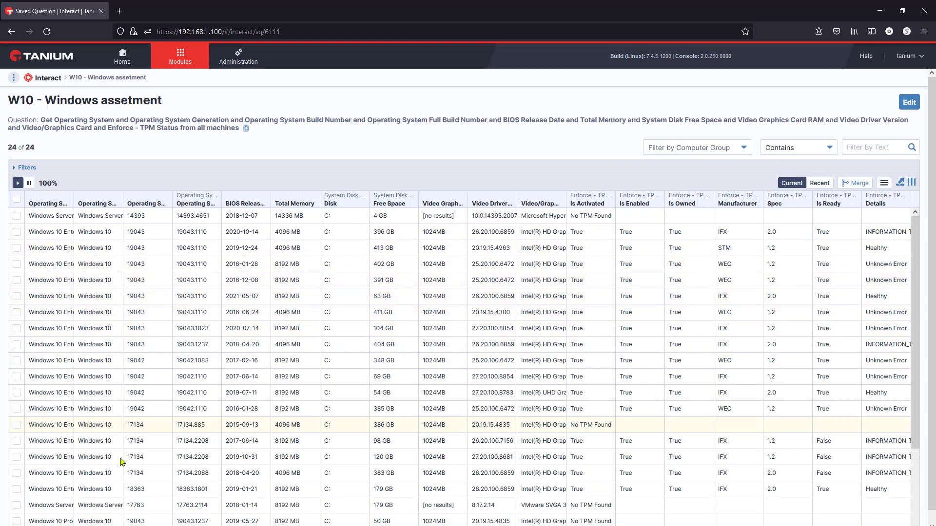
scroll(97, 480, "down", 1)
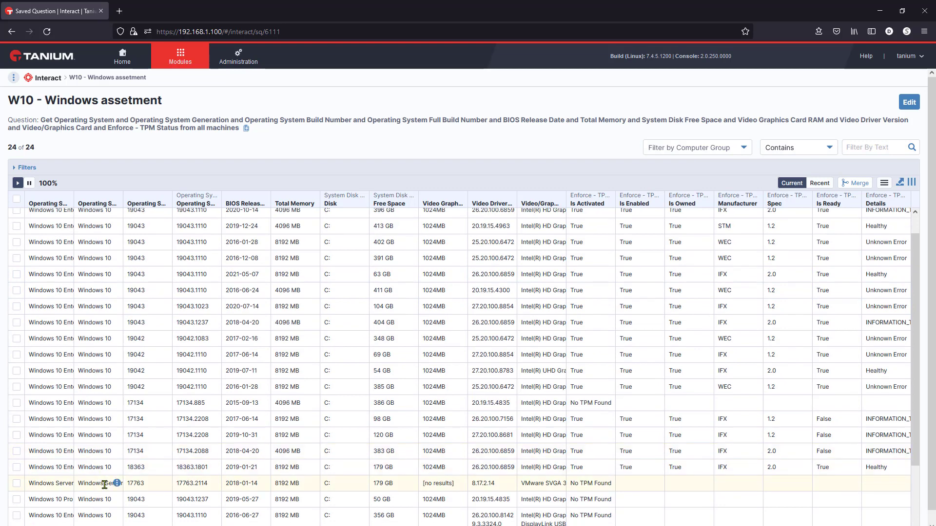
scroll(104, 485, "down", 3)
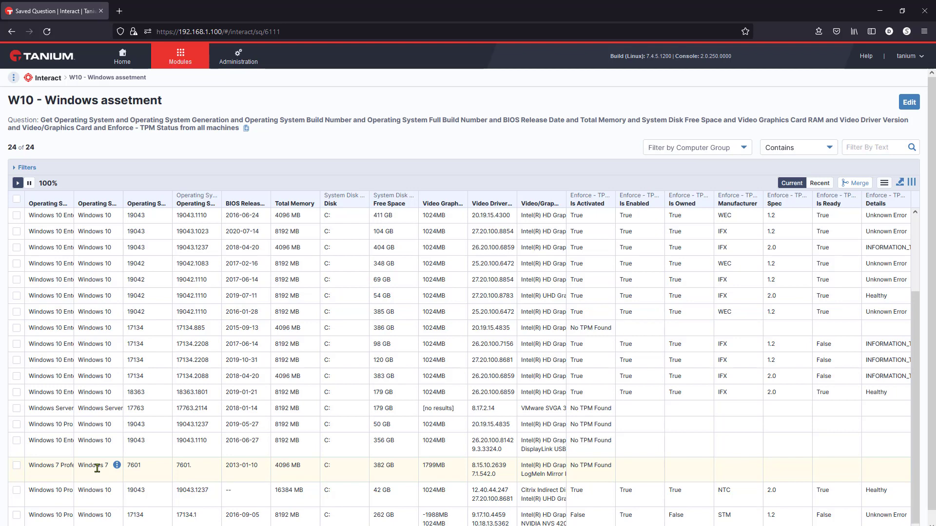
scroll(98, 468, "up", 4)
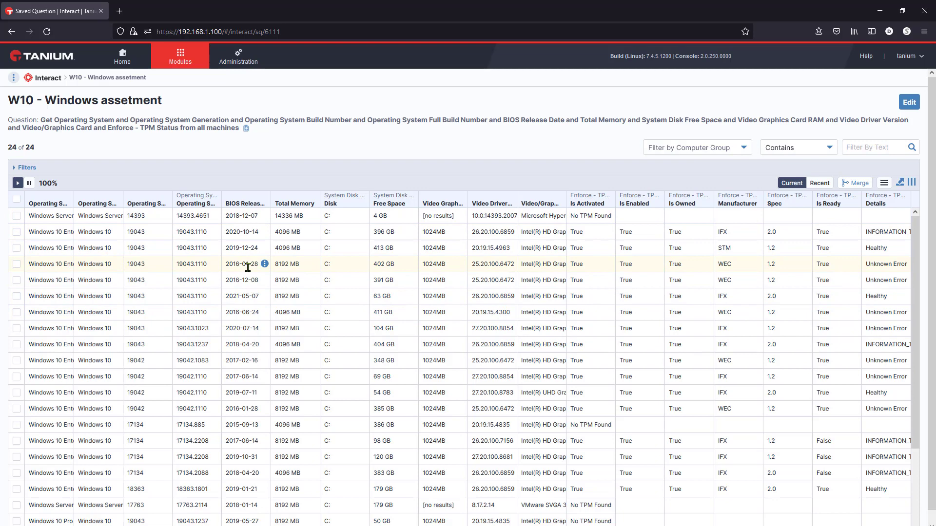
Step: Sort the assessment results in ascending order by Total Memory to review them, then by system disk Free Space
left_click(293, 204)
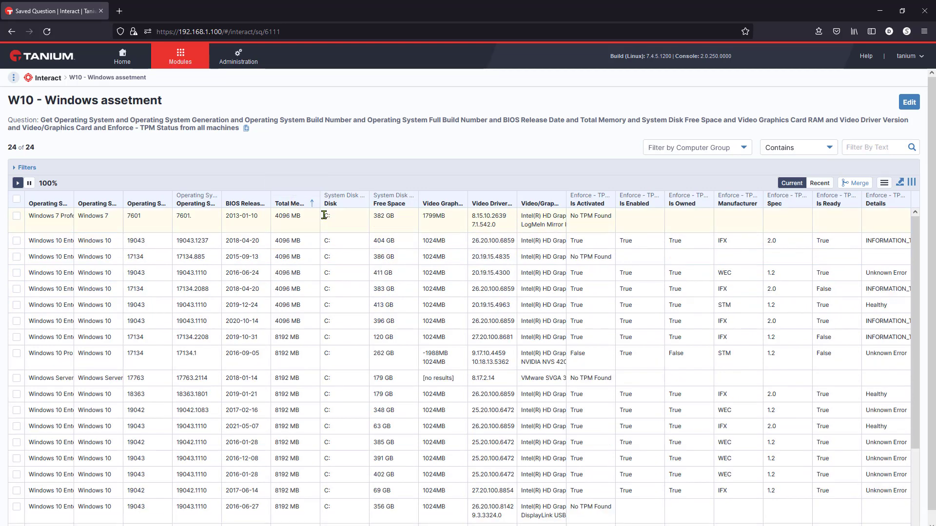
scroll(295, 409, "down", 2)
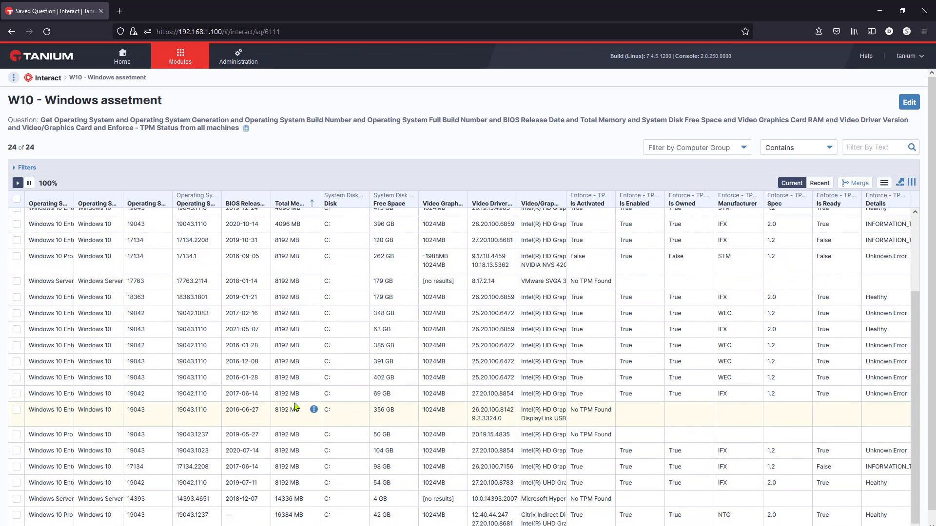
scroll(288, 460, "up", 2)
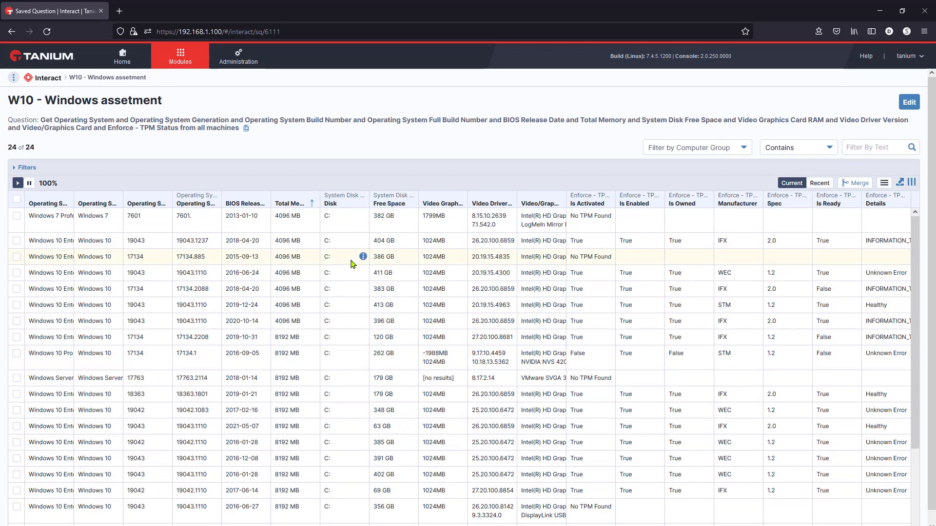
left_click(403, 201)
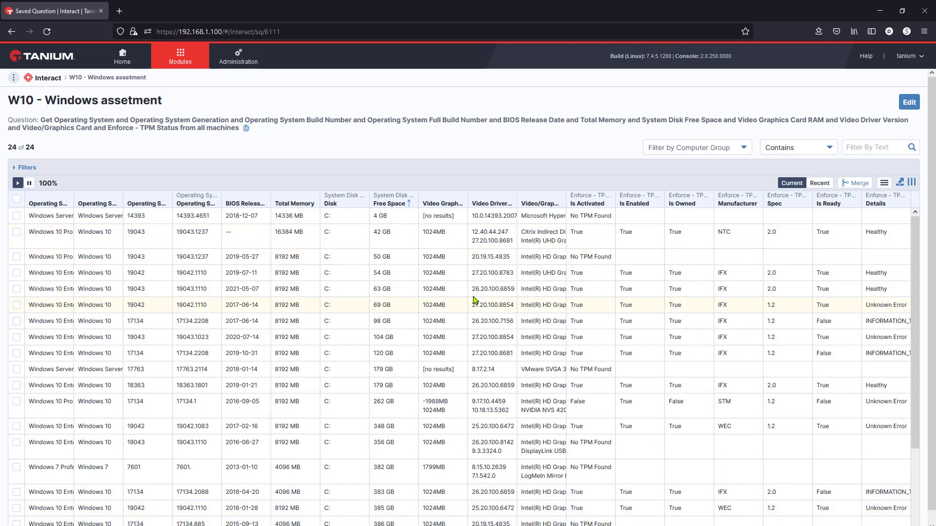
Step: Open the Trends module and examine the favorite panels, including machine type, manufacturer and machines requiring reboot
left_click(180, 56)
left_click(178, 329)
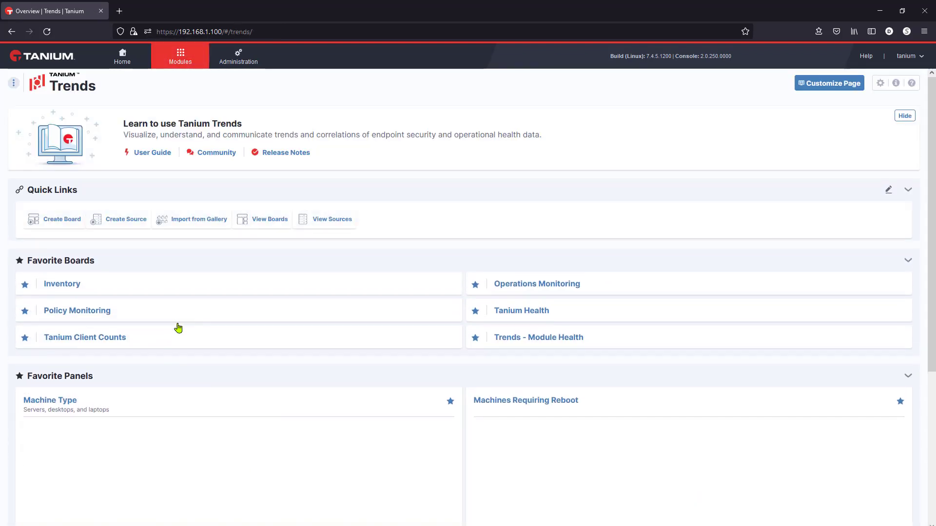
scroll(287, 415, "down", 5)
scroll(287, 414, "down", 1)
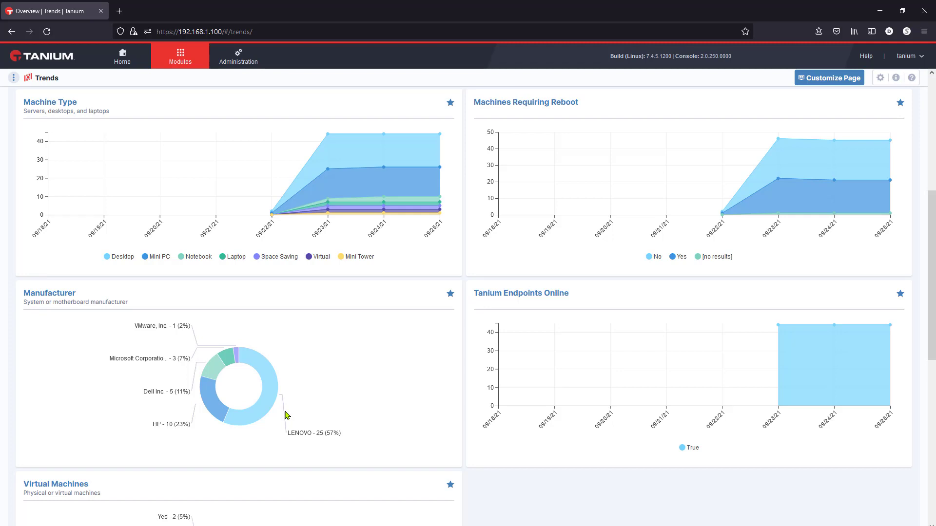
scroll(286, 415, "down", 4)
scroll(286, 415, "up", 4)
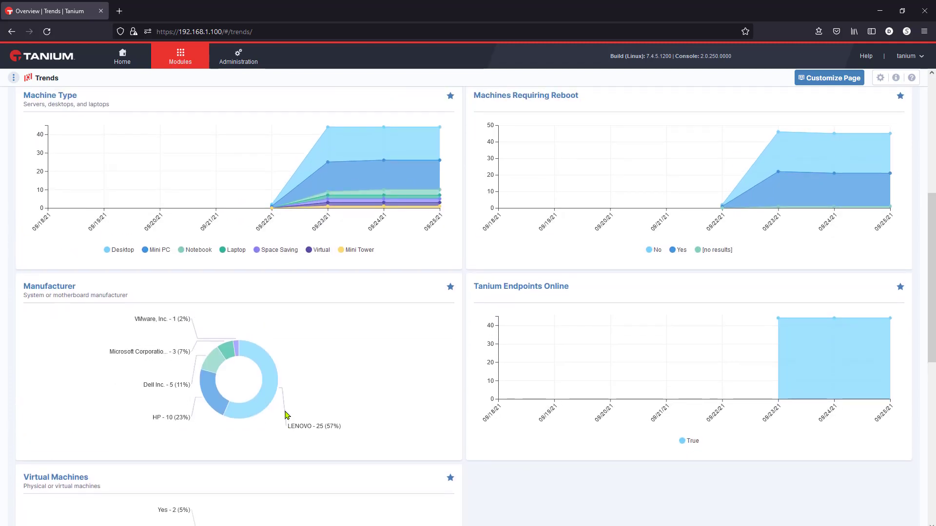